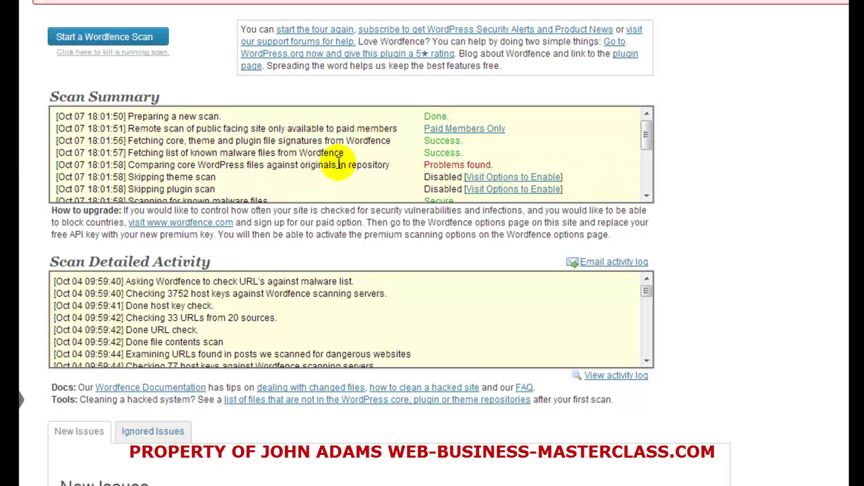
# Step: Read through the Scan Summary log to its final entry to review the result of each Wordfence check
pyautogui.click(646, 196)
pyautogui.click(646, 196)
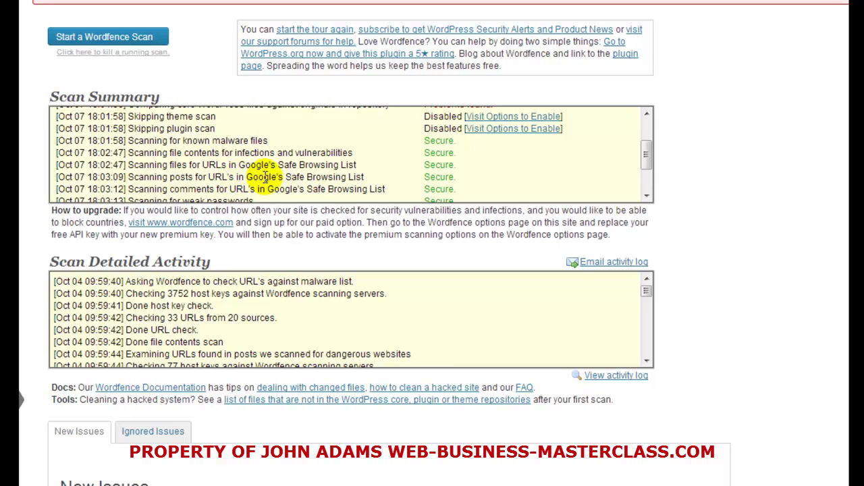
pyautogui.click(646, 196)
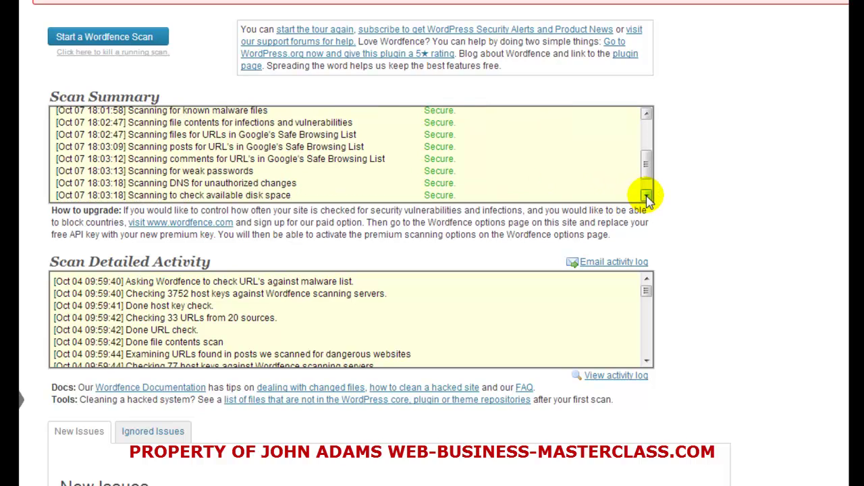
pyautogui.click(646, 196)
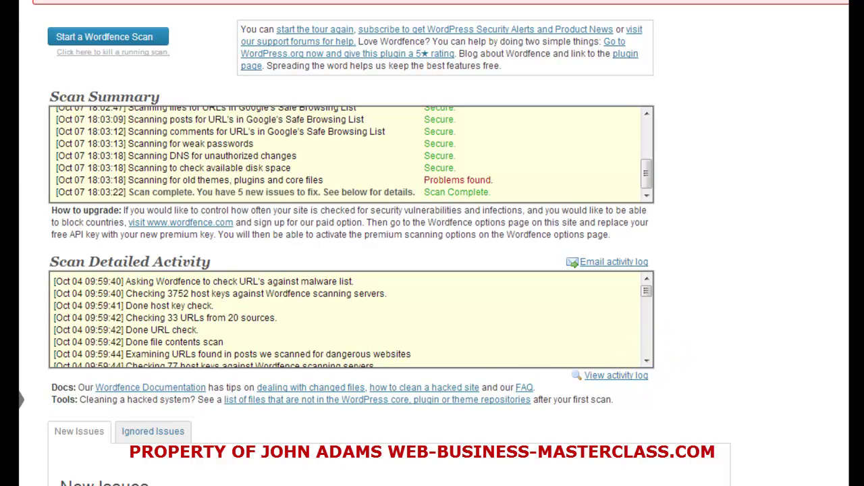
# Step: Examine the Scan Detailed Activity log from the host key and password strength checks through to the file content scan entries
pyautogui.scroll(-1, 432, 243)
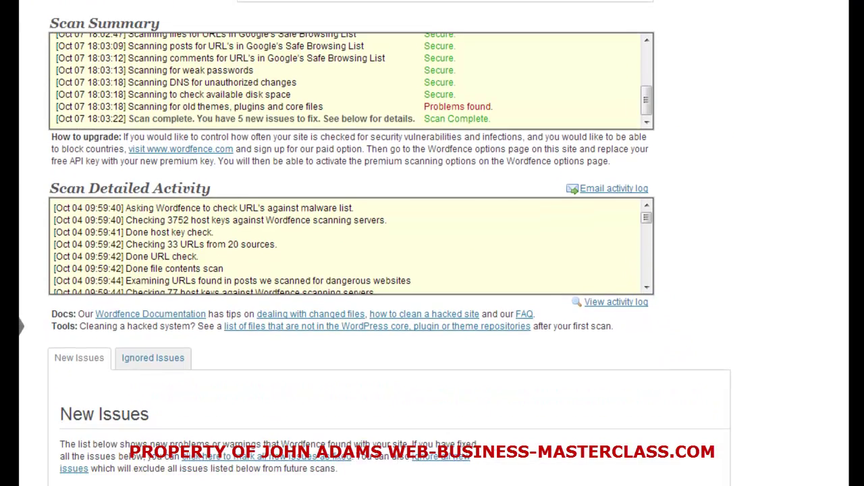
pyautogui.click(647, 288)
pyautogui.click(647, 288)
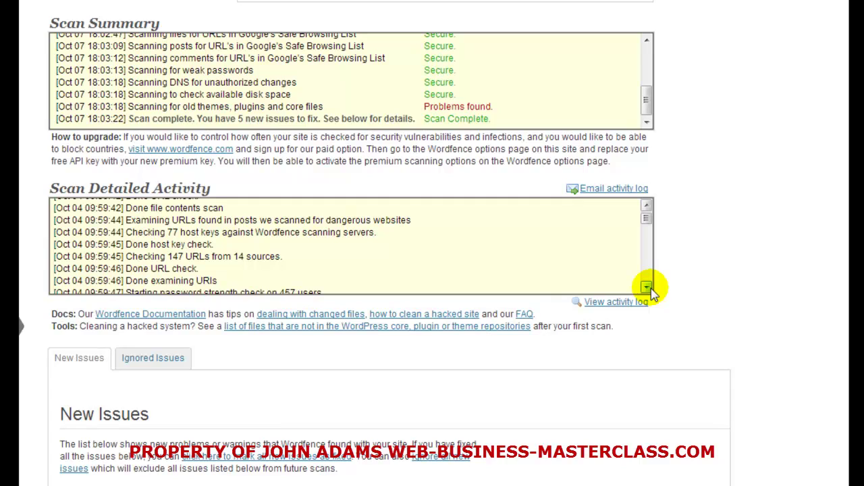
pyautogui.click(647, 288)
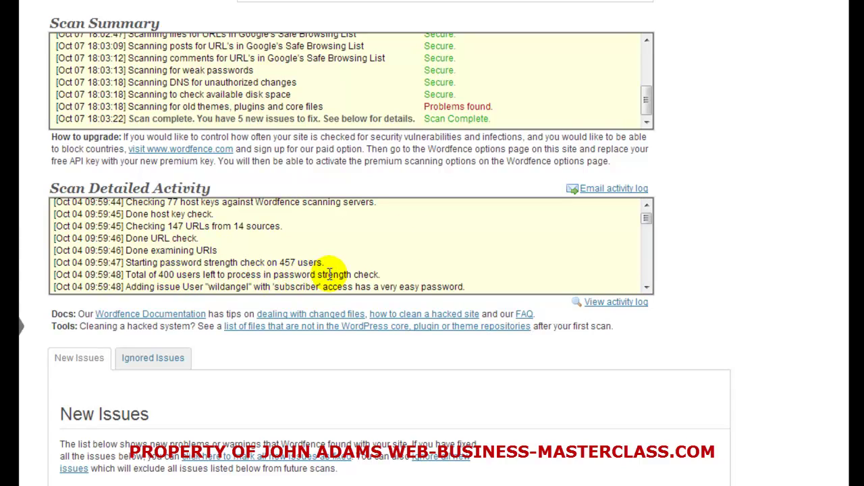
pyautogui.click(646, 288)
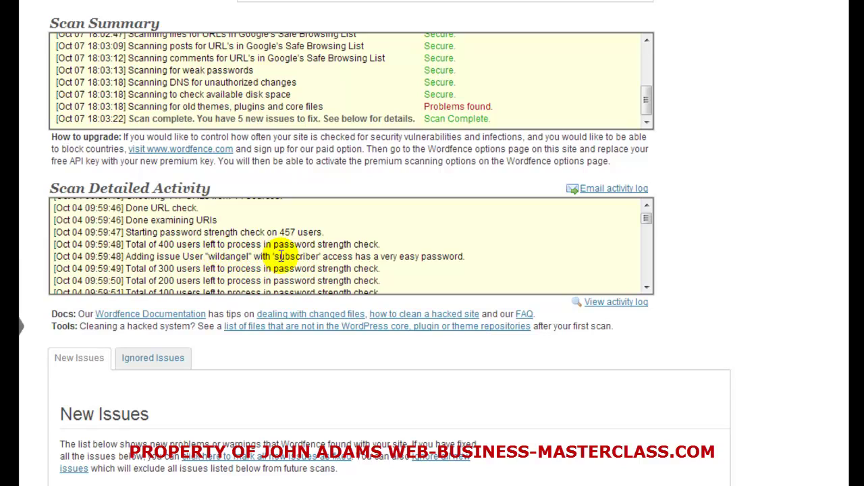
pyautogui.click(647, 288)
pyautogui.click(647, 288)
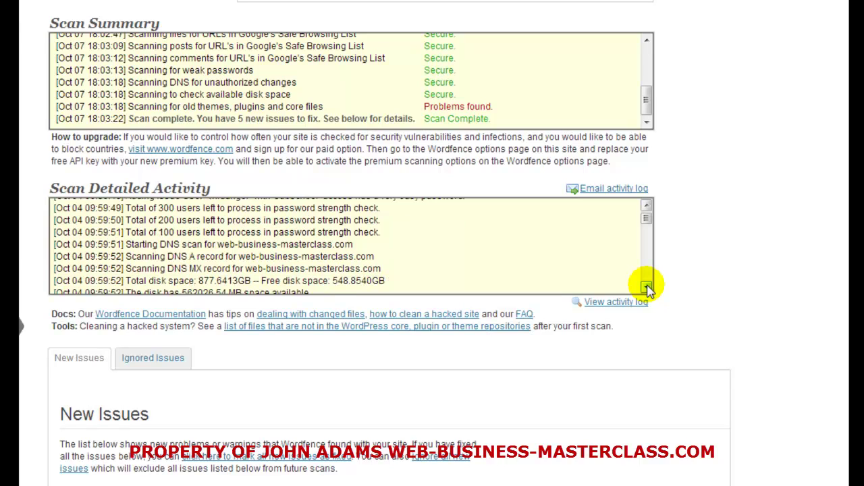
pyautogui.click(647, 288)
pyautogui.click(647, 288)
pyautogui.click(647, 287)
pyautogui.click(647, 288)
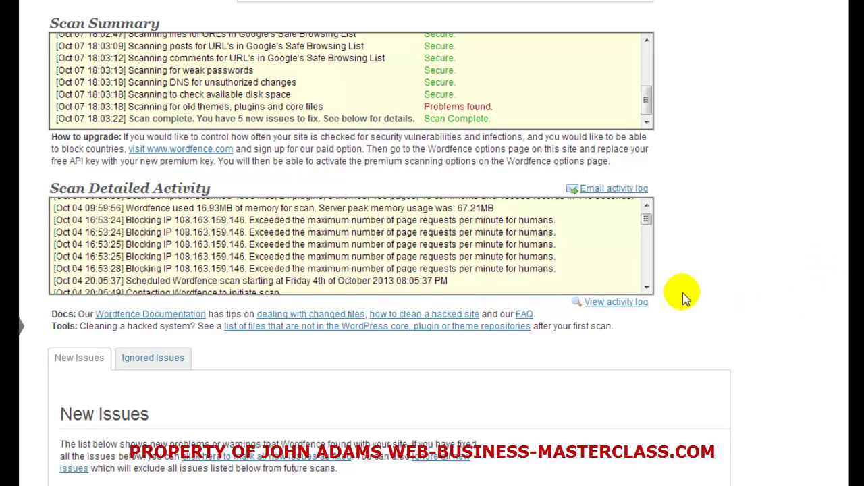
pyautogui.click(646, 288)
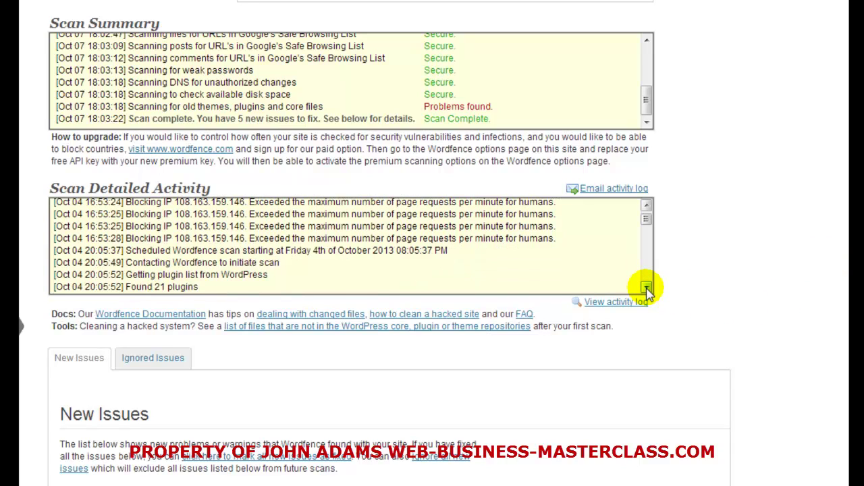
pyautogui.click(646, 289)
pyautogui.click(646, 288)
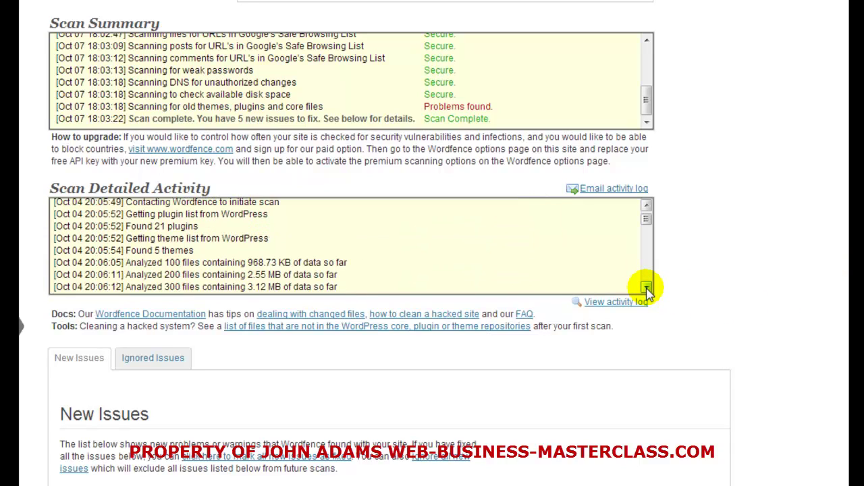
pyautogui.click(646, 289)
pyautogui.click(646, 289)
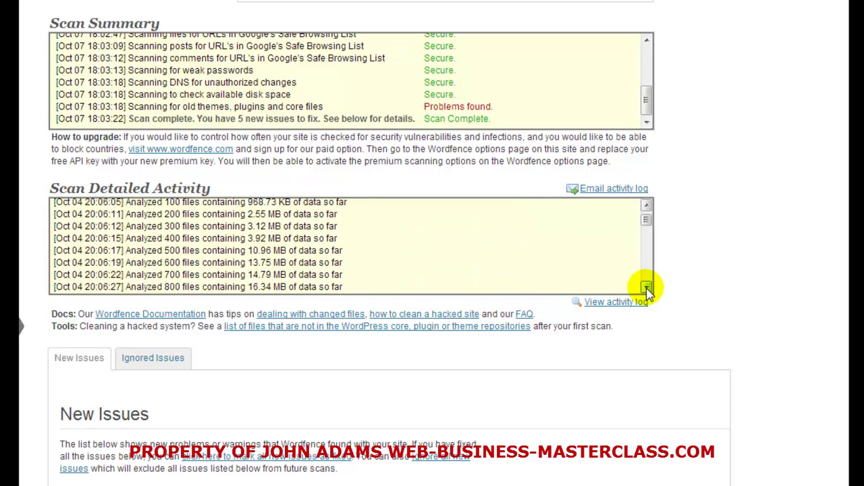
pyautogui.click(646, 288)
pyautogui.click(646, 289)
pyautogui.click(646, 289)
pyautogui.click(647, 288)
pyautogui.click(646, 288)
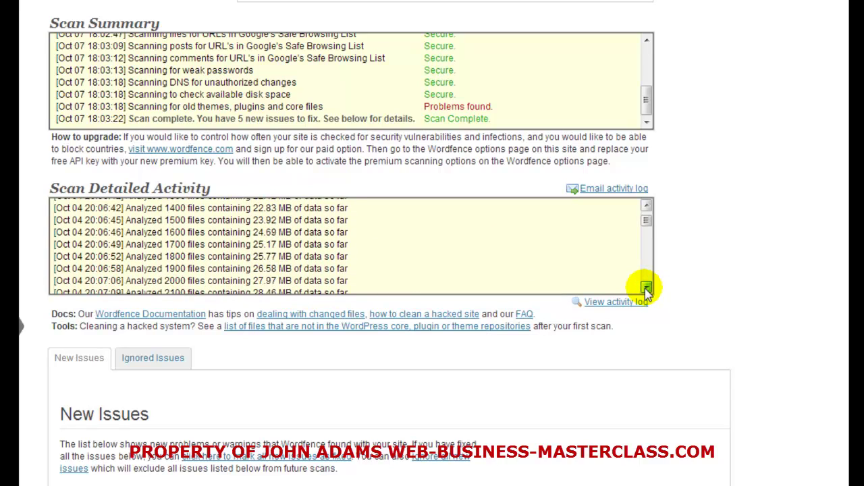
pyautogui.click(646, 288)
pyautogui.click(646, 288)
pyautogui.click(646, 288)
pyautogui.click(647, 289)
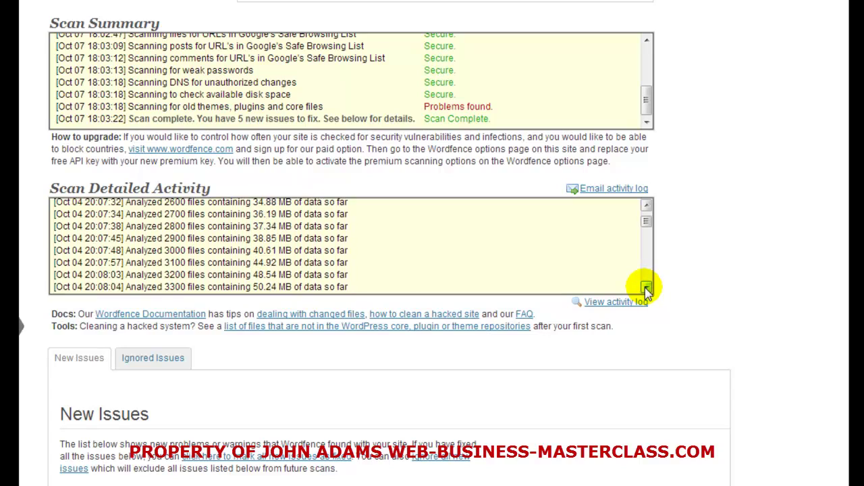
pyautogui.click(646, 288)
pyautogui.click(646, 288)
pyautogui.click(646, 289)
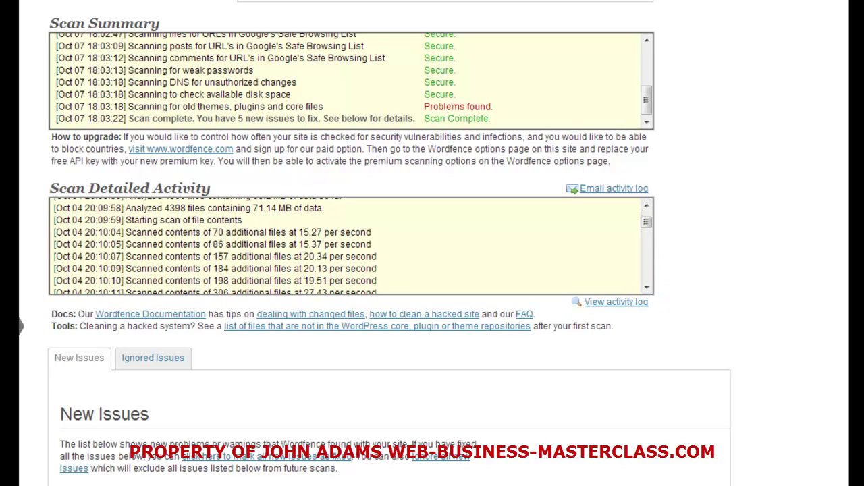
# Step: Review every entry in the New Issues list, including the plugin upgrades and the modified core file, and return to the page's beginning
pyautogui.scroll(-3, 432, 243)
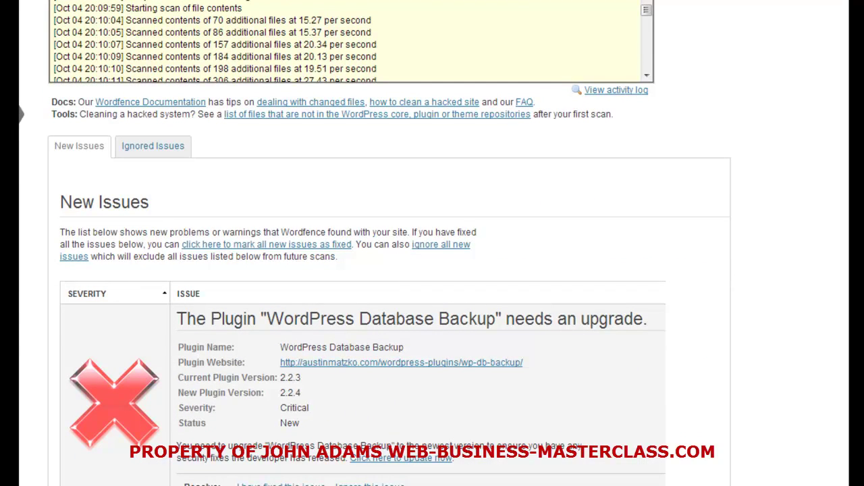
pyautogui.scroll(-3, 395, 243)
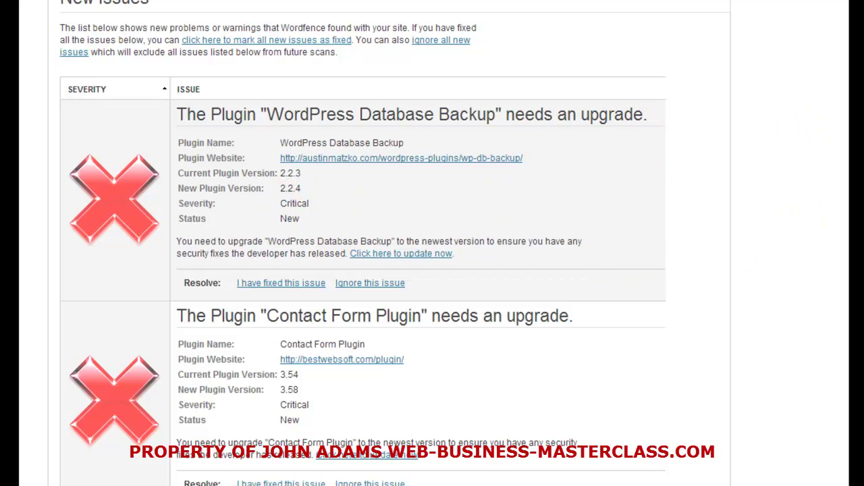
pyautogui.scroll(-4, 362, 243)
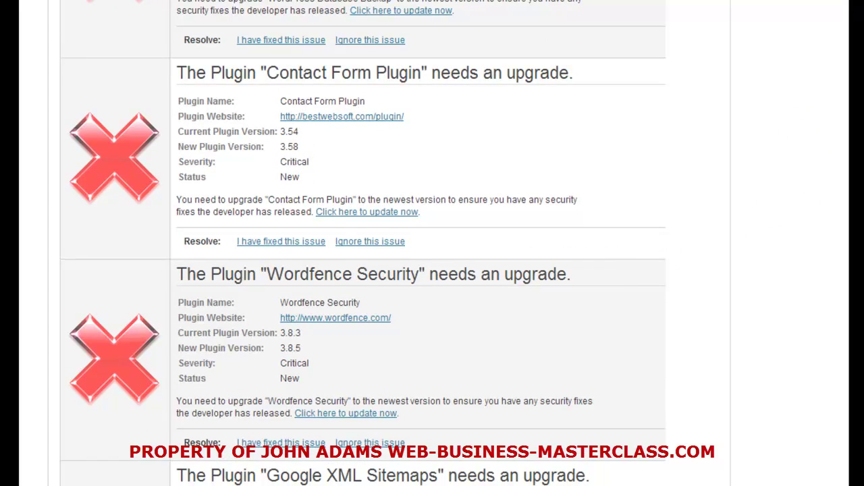
pyautogui.scroll(-2, 363, 243)
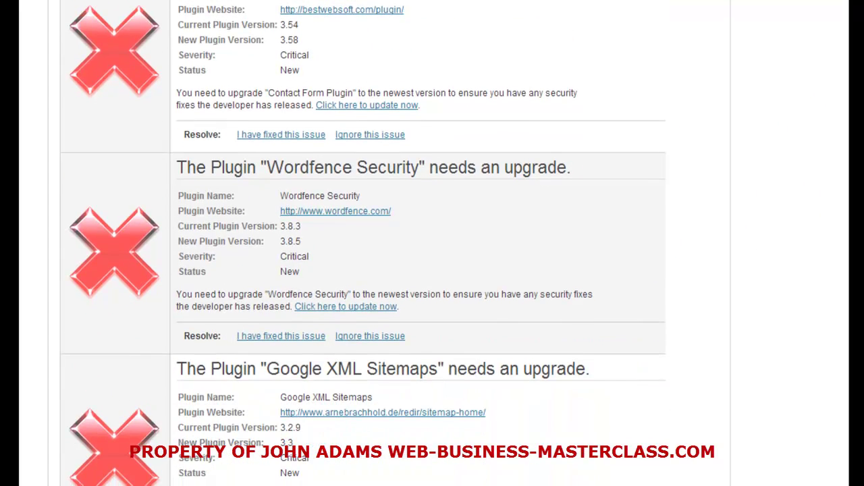
pyautogui.scroll(-1, 363, 243)
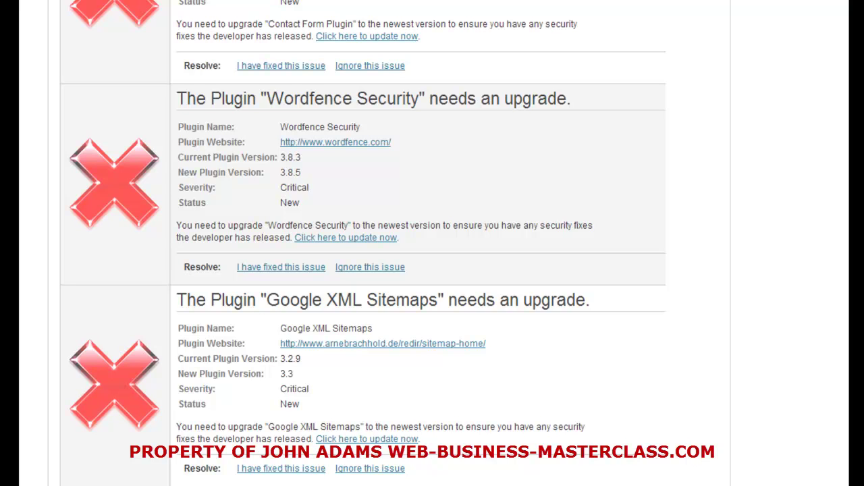
pyautogui.scroll(-1, 362, 244)
pyautogui.scroll(-3, 363, 243)
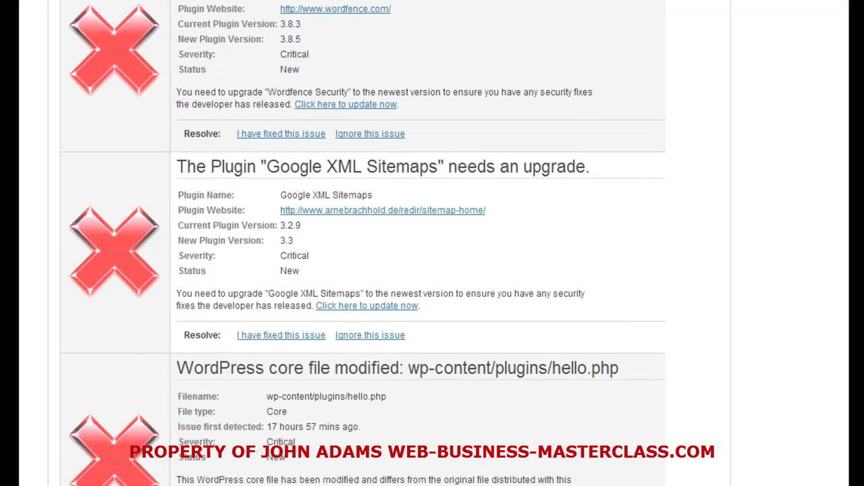
pyautogui.scroll(-1, 363, 244)
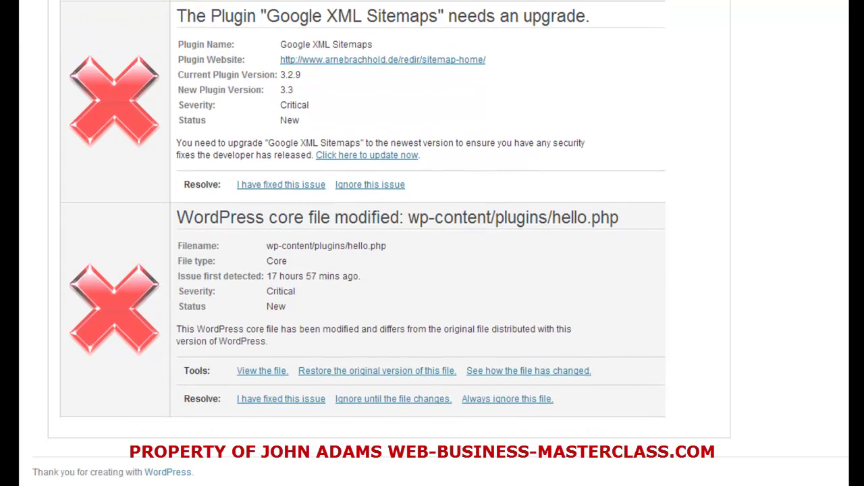
pyautogui.scroll(10, 363, 243)
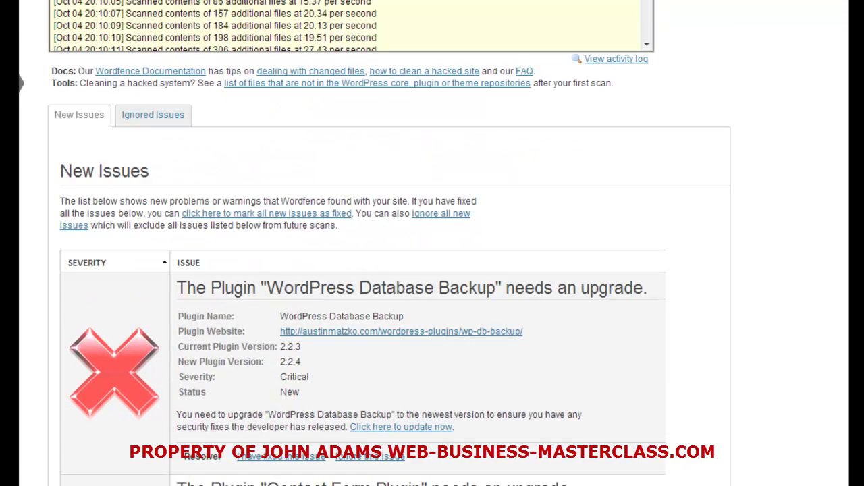
pyautogui.scroll(5, 362, 243)
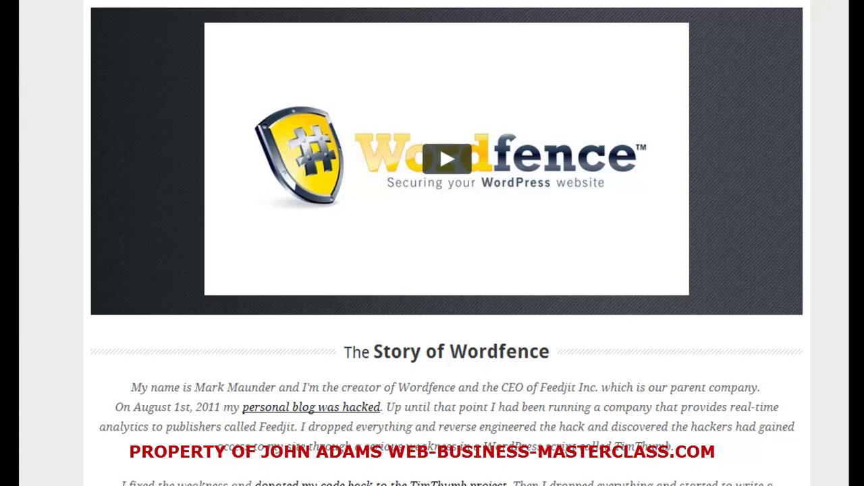
# Step: On the Wordfence website, review the product overview and compare the Premium and Free plan features in the pricing table
pyautogui.scroll(-10, 446, 243)
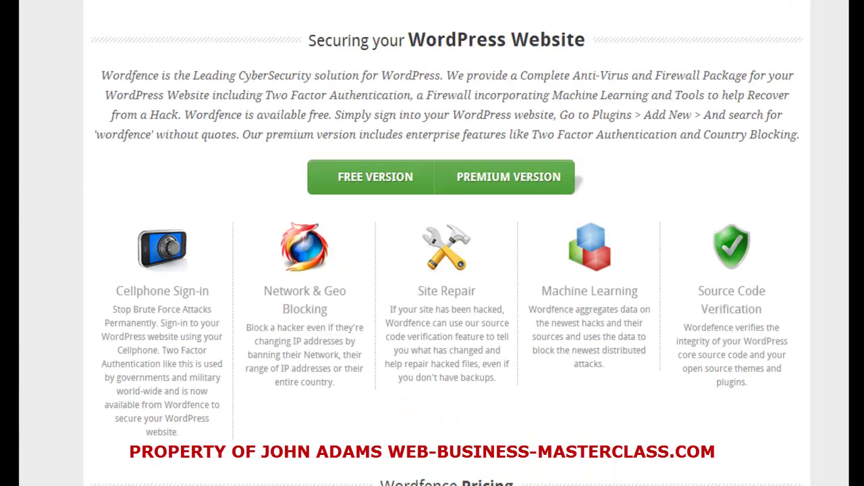
pyautogui.scroll(-10, 446, 244)
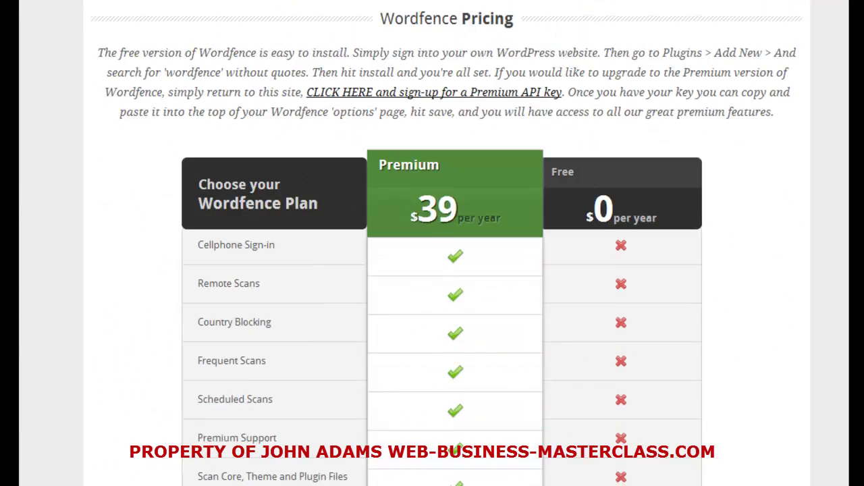
pyautogui.scroll(-4, 446, 243)
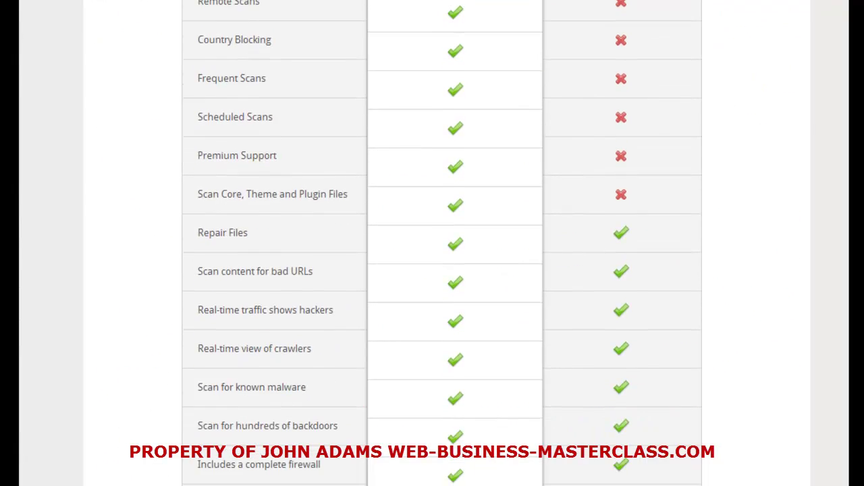
pyautogui.scroll(2, 442, 243)
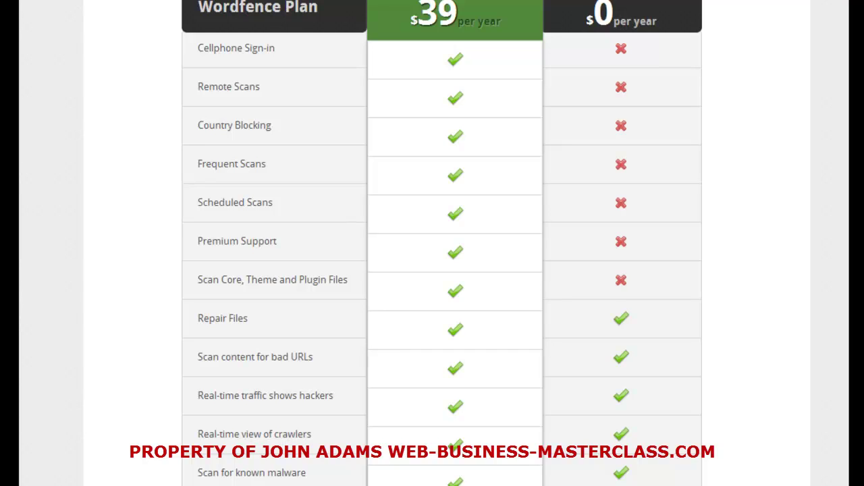
pyautogui.scroll(-1, 442, 243)
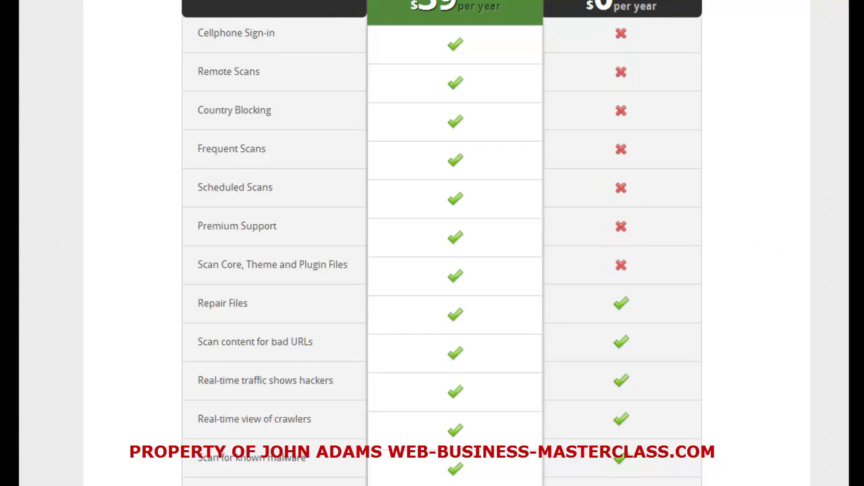
pyautogui.scroll(-4, 442, 243)
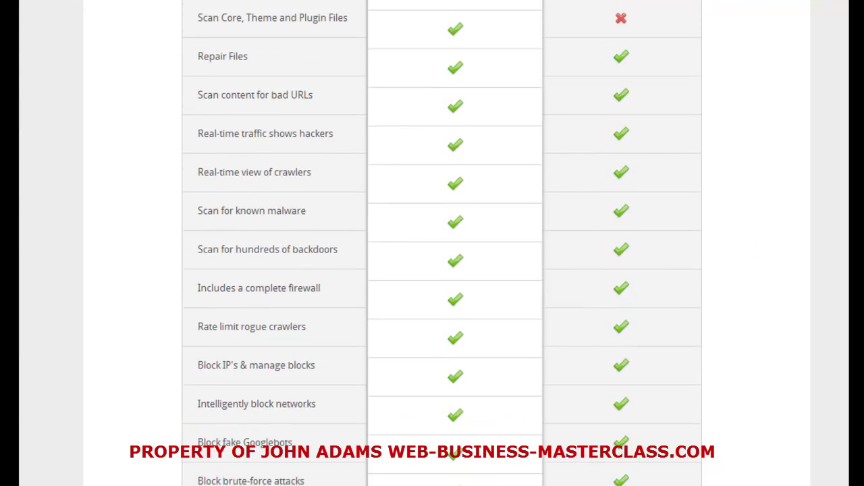
pyautogui.scroll(-5, 442, 243)
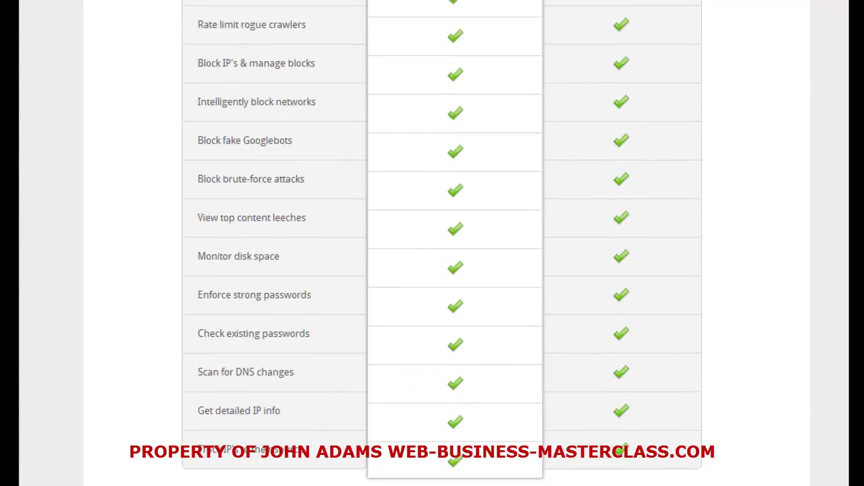
pyautogui.scroll(-3, 443, 243)
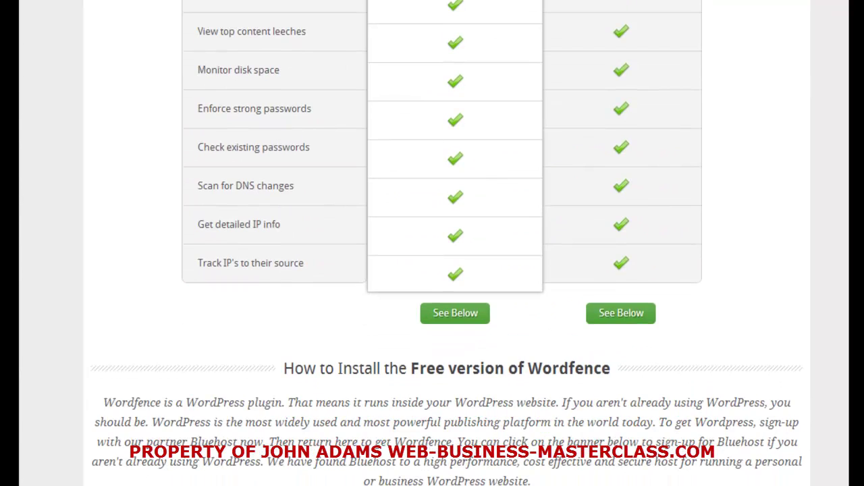
pyautogui.scroll(5, 442, 243)
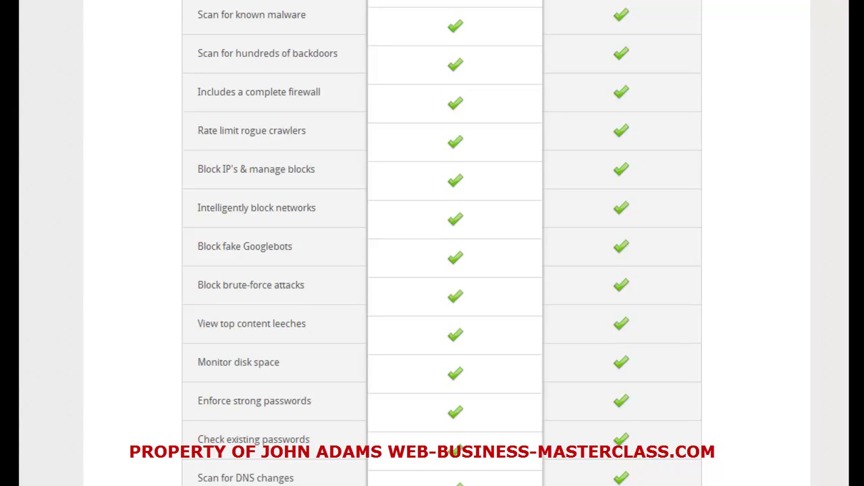
pyautogui.scroll(10, 443, 243)
pyautogui.scroll(8, 442, 243)
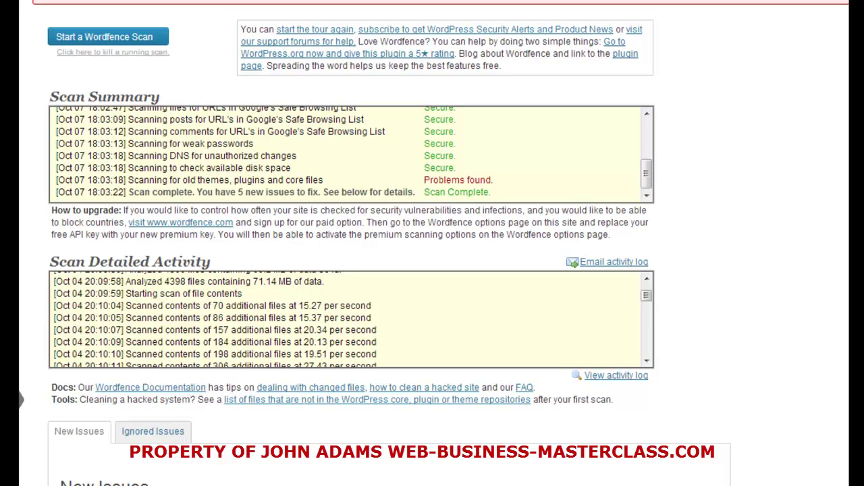
pyautogui.scroll(-3, 111, 171)
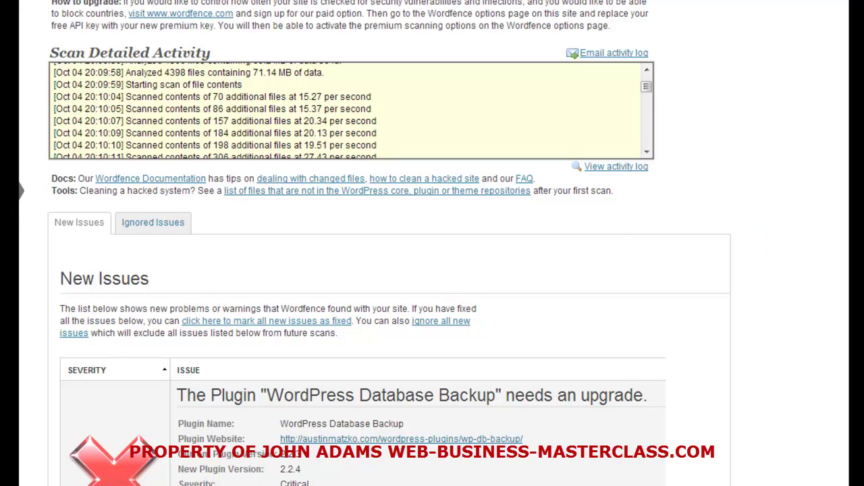
pyautogui.scroll(3, 433, 243)
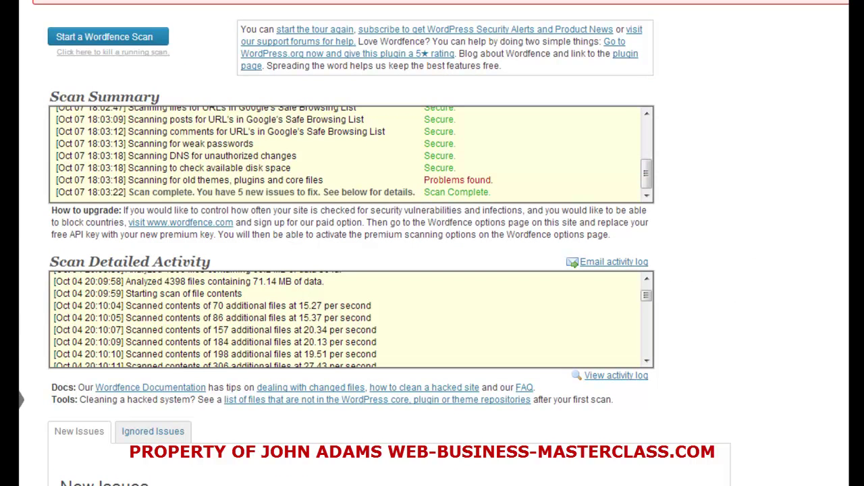
pyautogui.scroll(-3, 432, 243)
pyautogui.scroll(1, 432, 243)
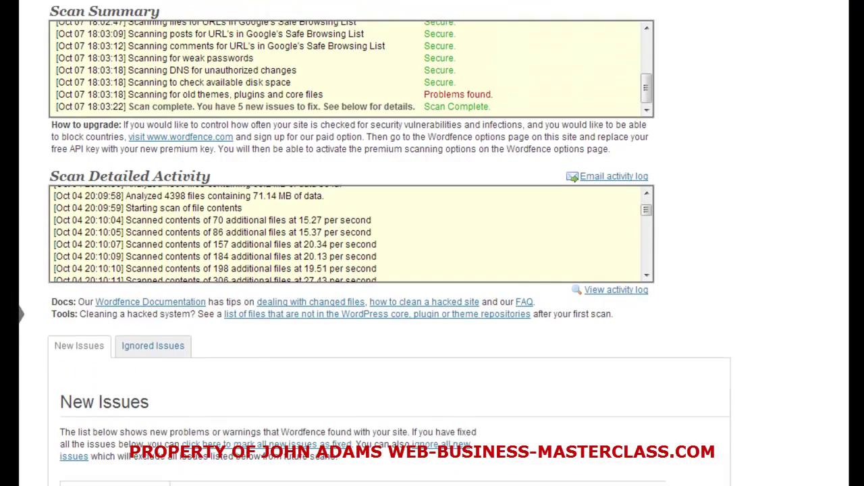
pyautogui.scroll(-1, 432, 243)
pyautogui.scroll(1, 432, 243)
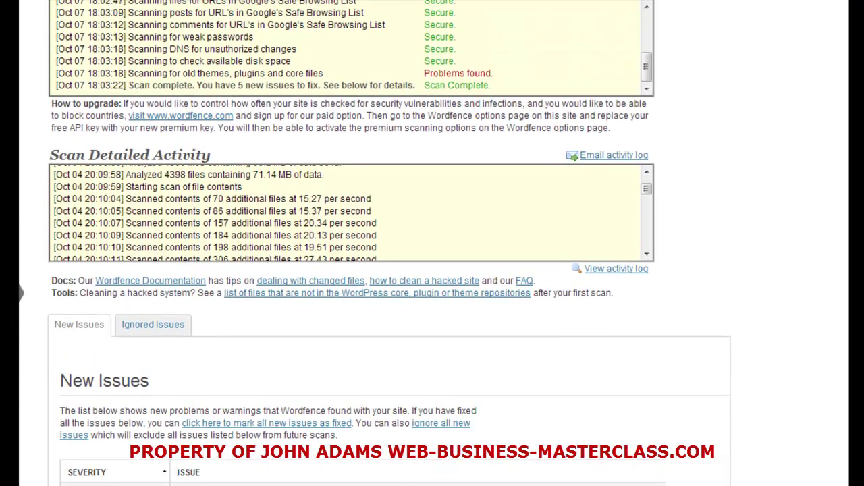